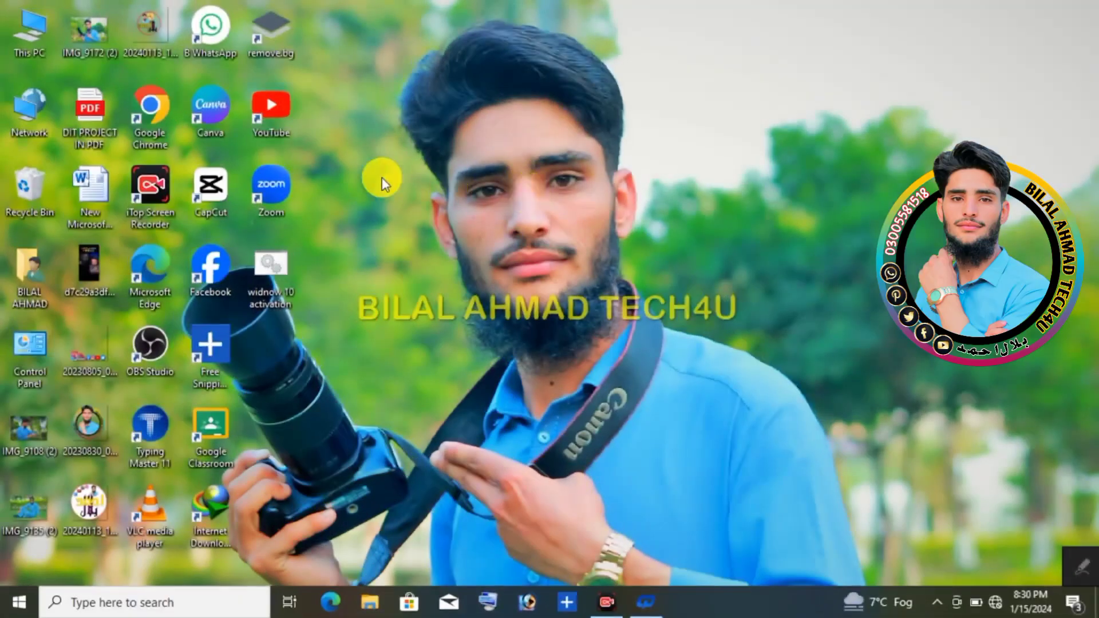
Step: Open the New Microsoft Word Document file from the desktop and show its page layout commands
{"action": "left_click", "coordinate": [99, 189]}
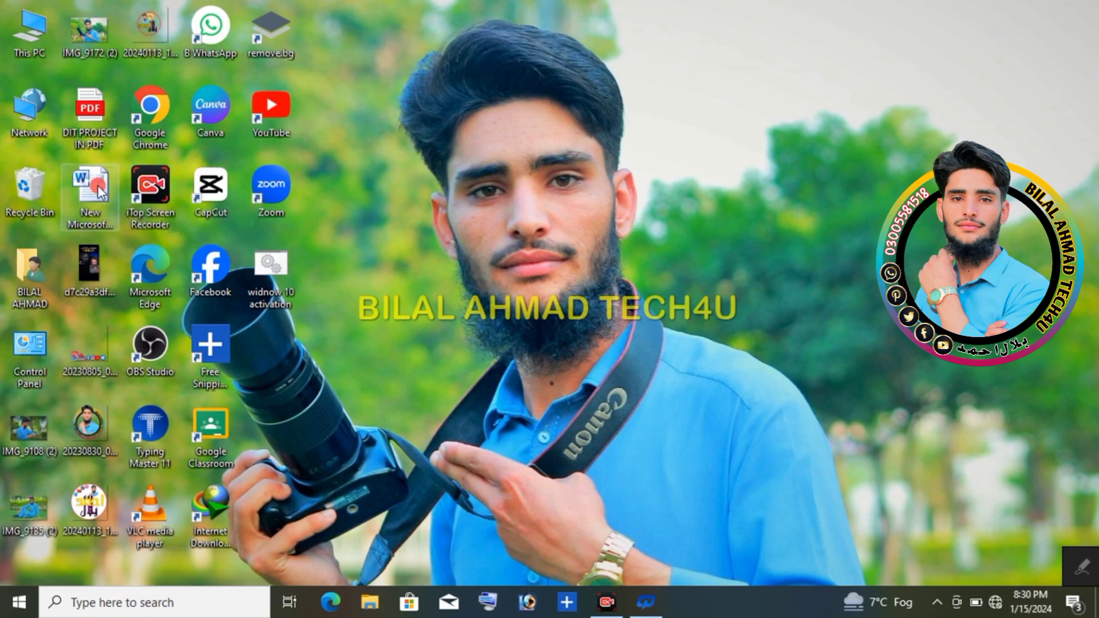
{"action": "double_click", "coordinate": [99, 189]}
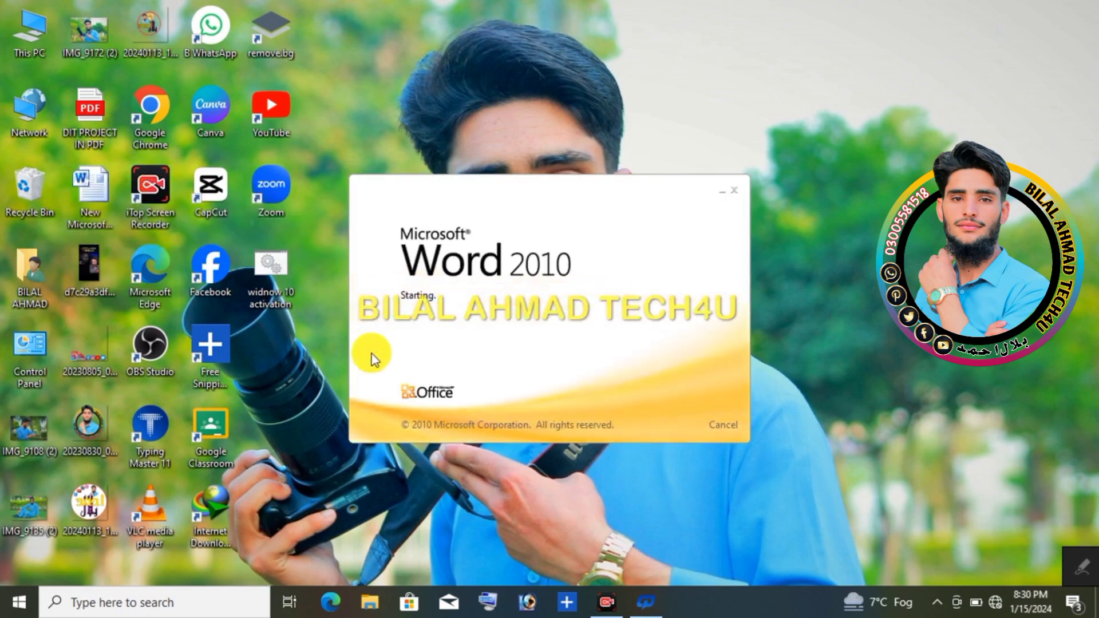
{"action": "left_click", "coordinate": [200, 27]}
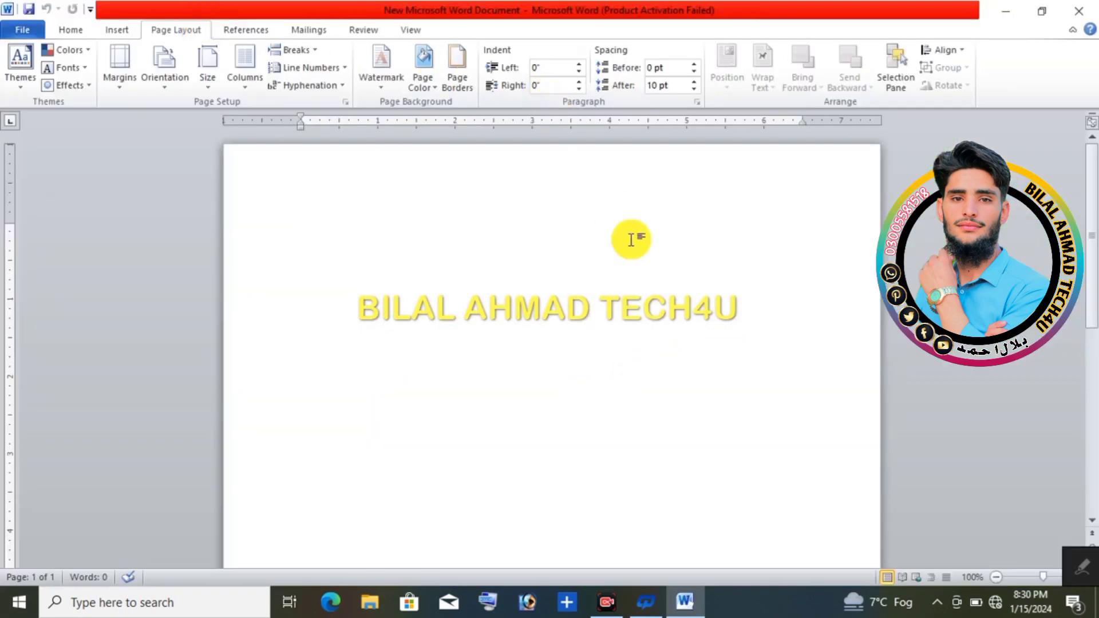
Step: Outline the Page Background group with a red rectangle using the screen annotation tool, and close the annotation tools
{"action": "left_click", "coordinate": [1076, 568]}
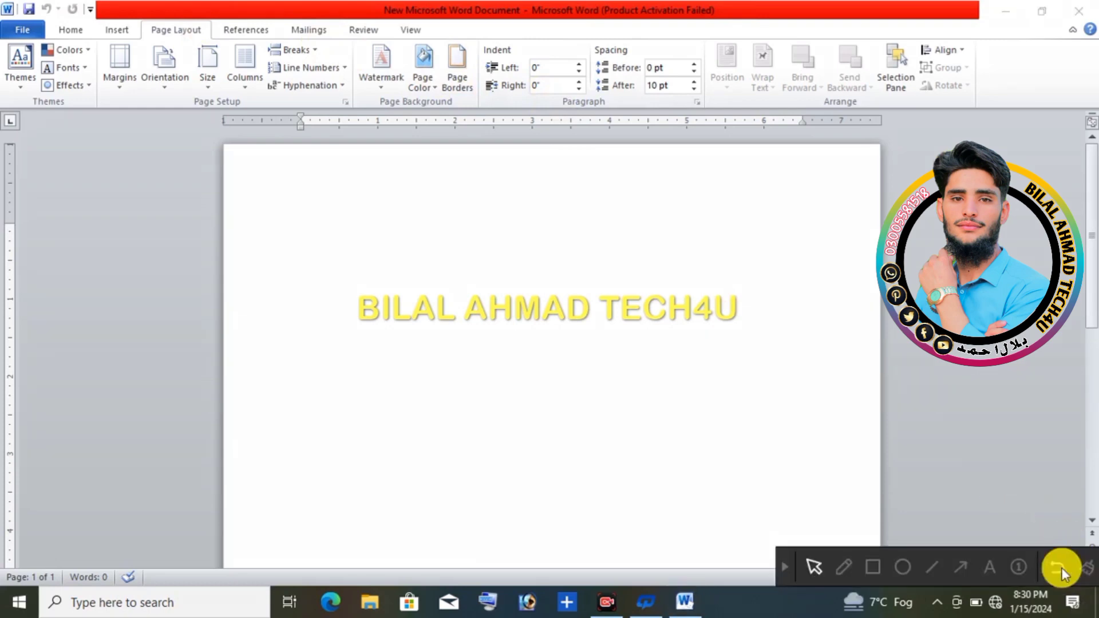
{"action": "left_click", "coordinate": [881, 562]}
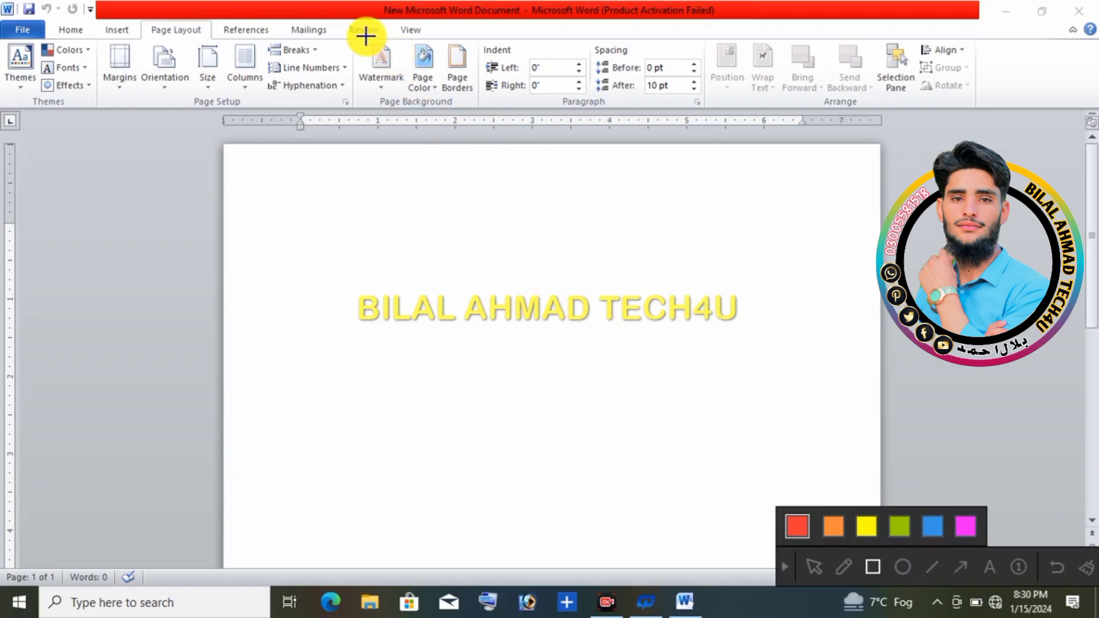
{"action": "mouse_move", "coordinate": [356, 39]}
{"action": "left_mouse_down"}
{"action": "mouse_move", "coordinate": [473, 138]}
{"action": "mouse_move", "coordinate": [463, 118]}
{"action": "mouse_move", "coordinate": [476, 112]}
{"action": "left_mouse_up"}
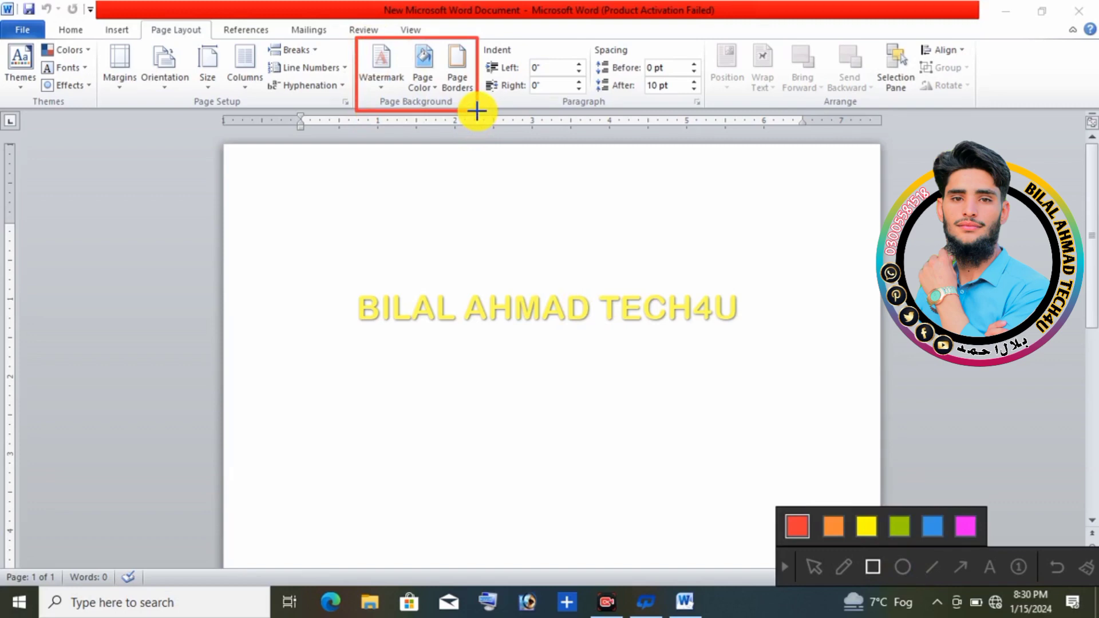
{"action": "left_click", "coordinate": [782, 565]}
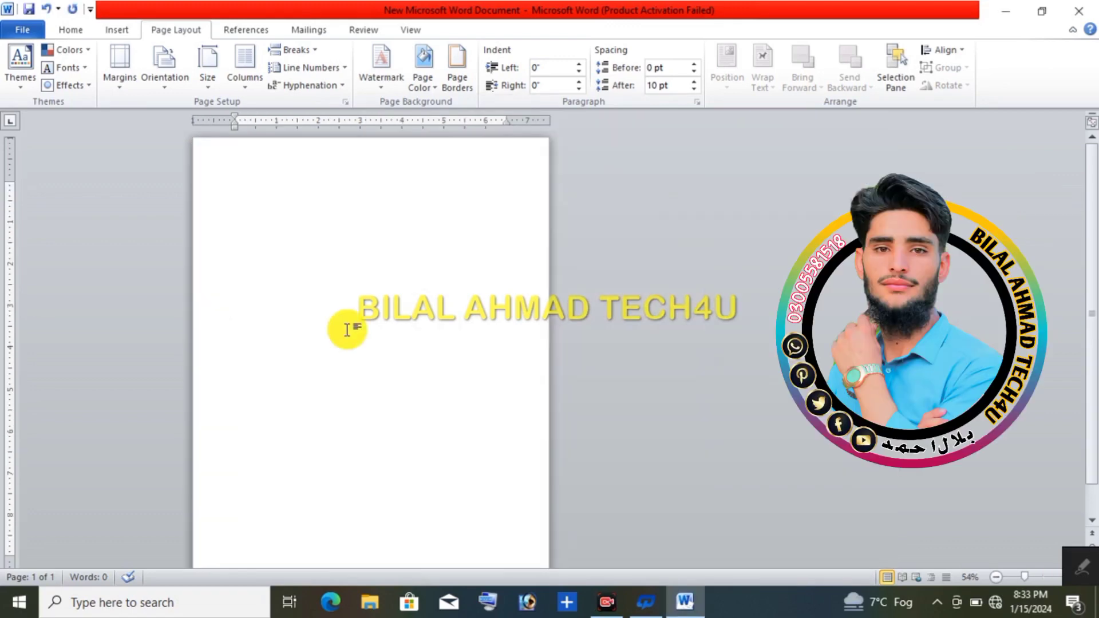
Step: Apply the preset DO NOT COPY 1 watermark to the page
{"action": "left_click", "coordinate": [382, 91]}
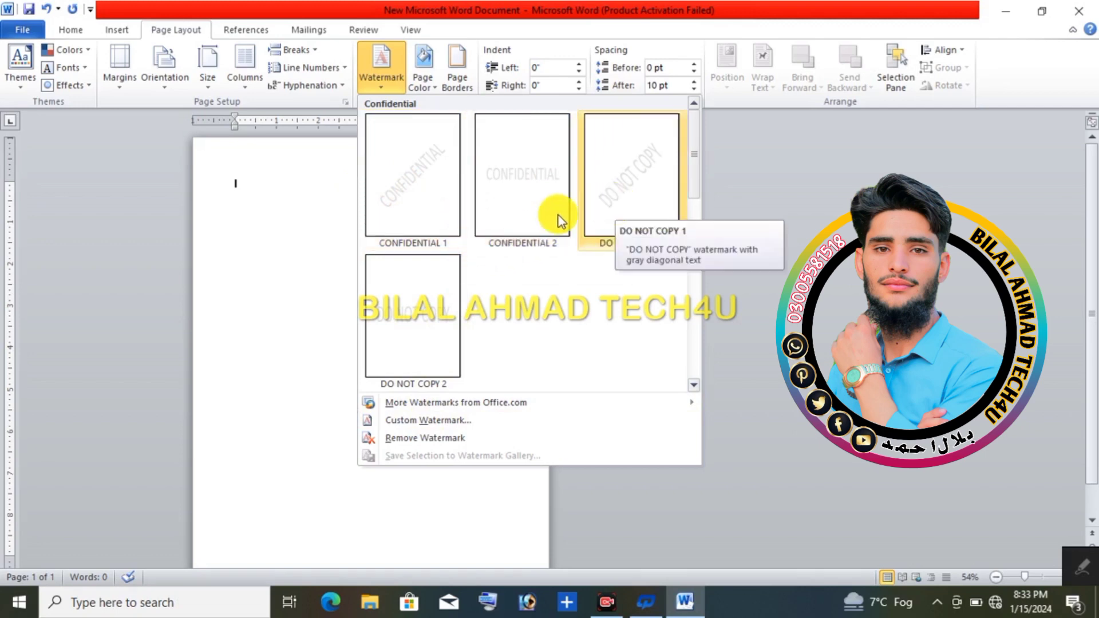
{"action": "left_click", "coordinate": [619, 211]}
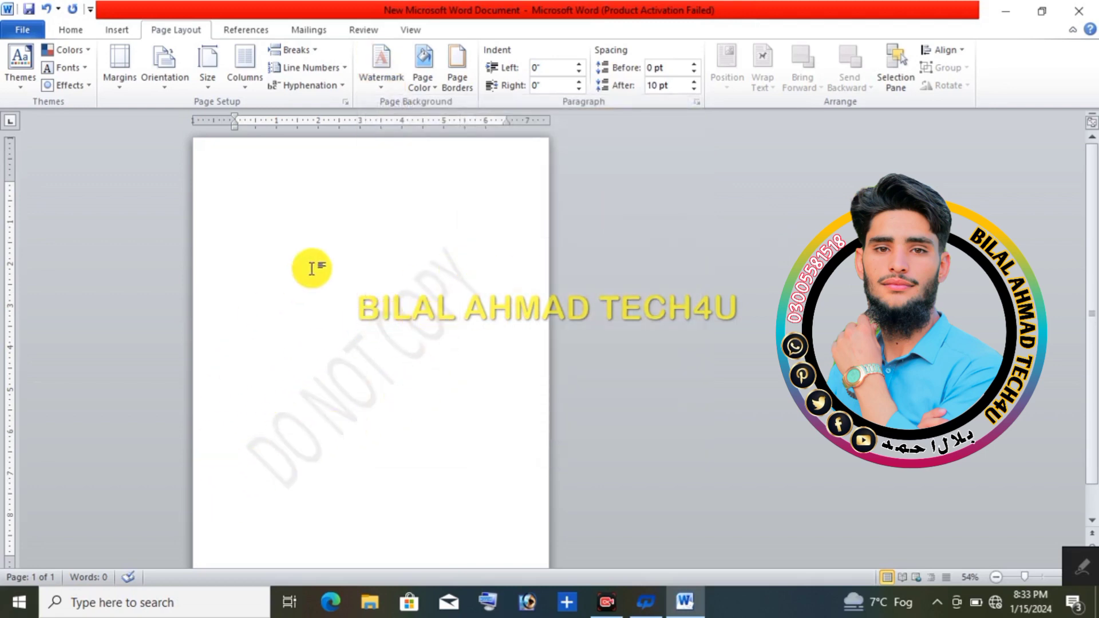
Step: Set up a custom text watermark in English (U.S.) that reads "MS WORD"
{"action": "left_click", "coordinate": [377, 87]}
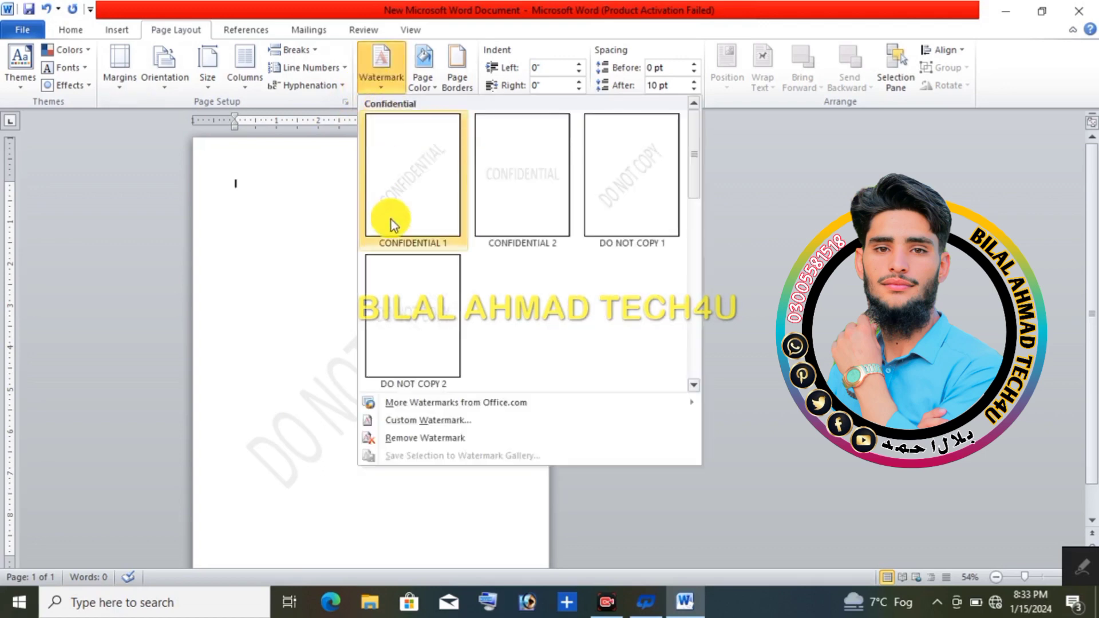
{"action": "mouse_move", "coordinate": [441, 406]}
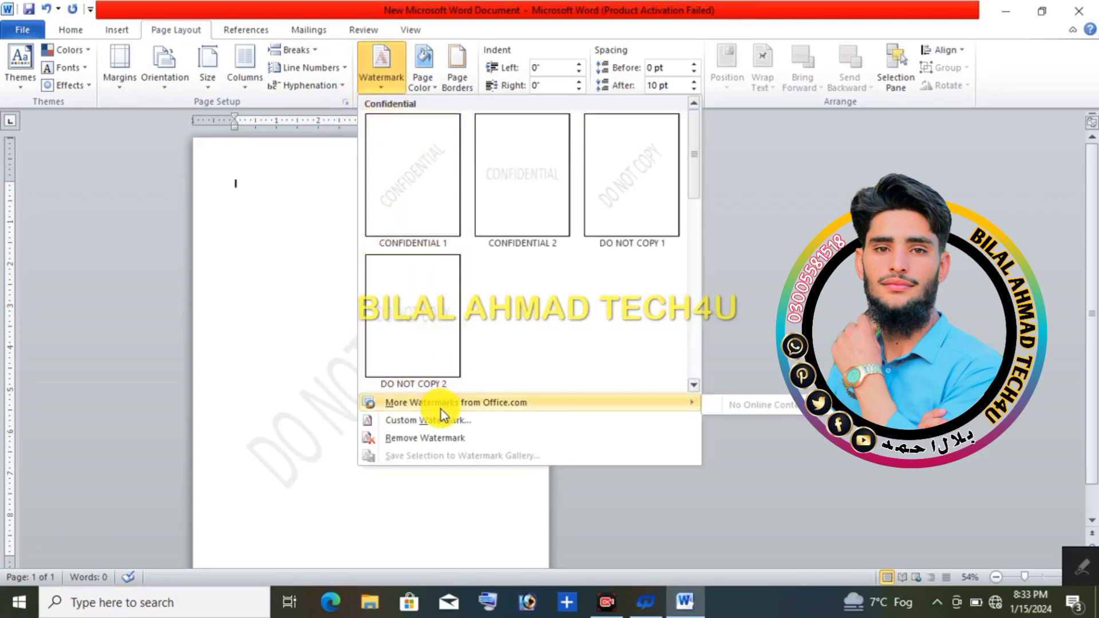
{"action": "left_click", "coordinate": [441, 428]}
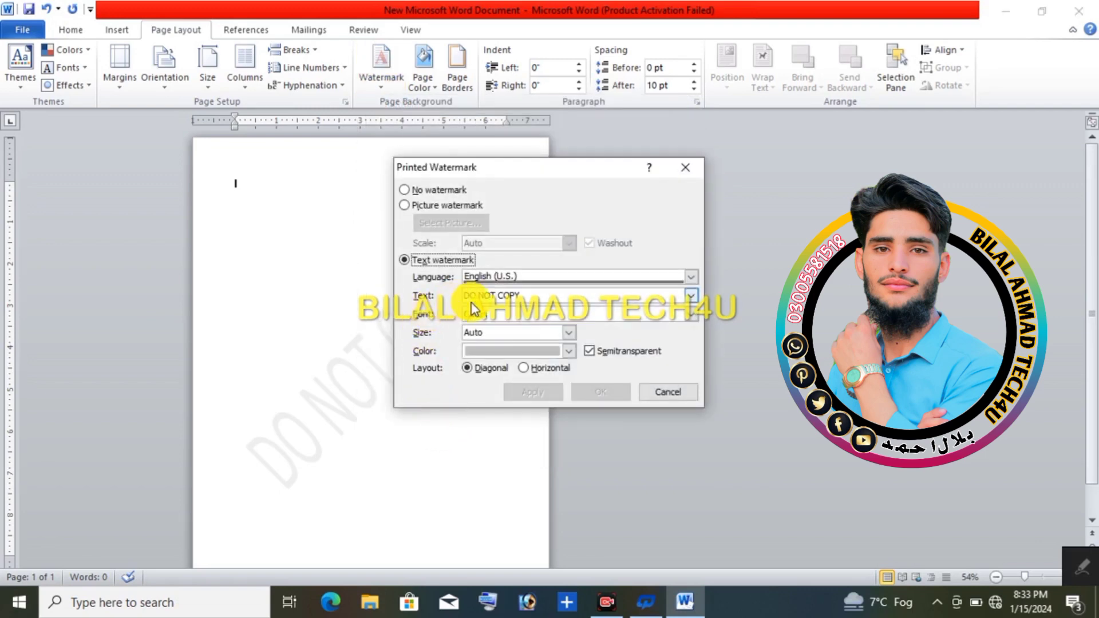
{"action": "left_click", "coordinate": [554, 280]}
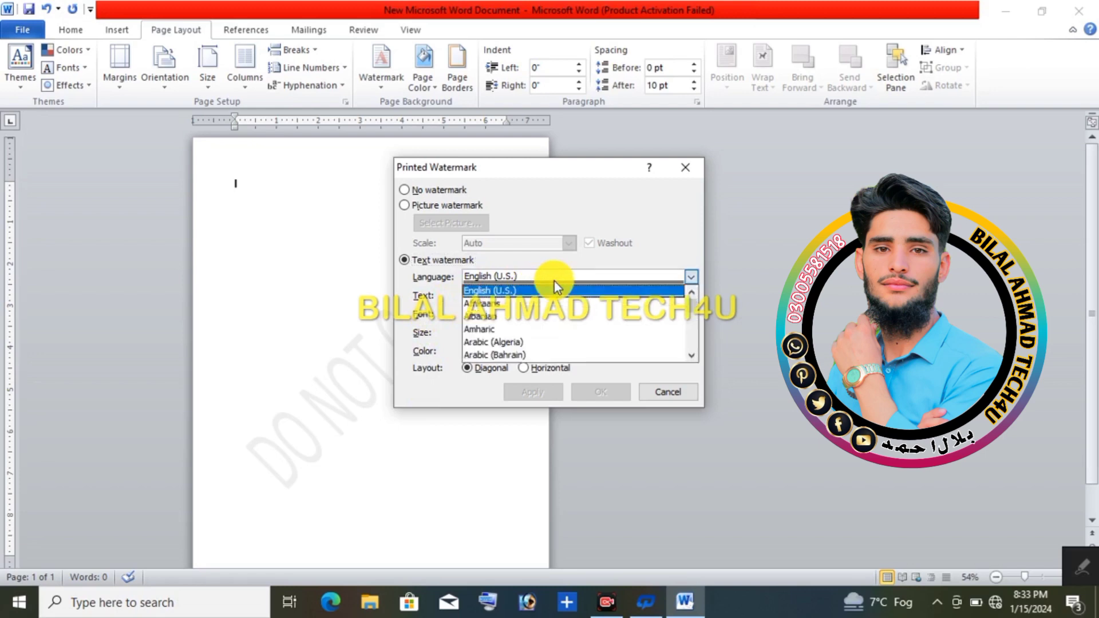
{"action": "left_click", "coordinate": [554, 280]}
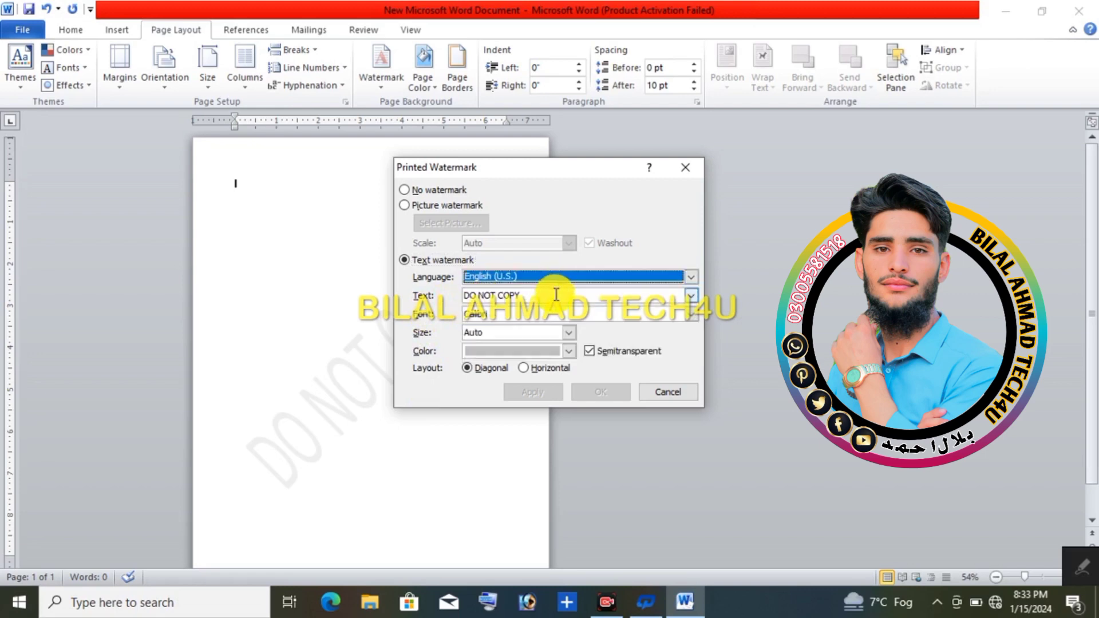
{"action": "left_click", "coordinate": [555, 298]}
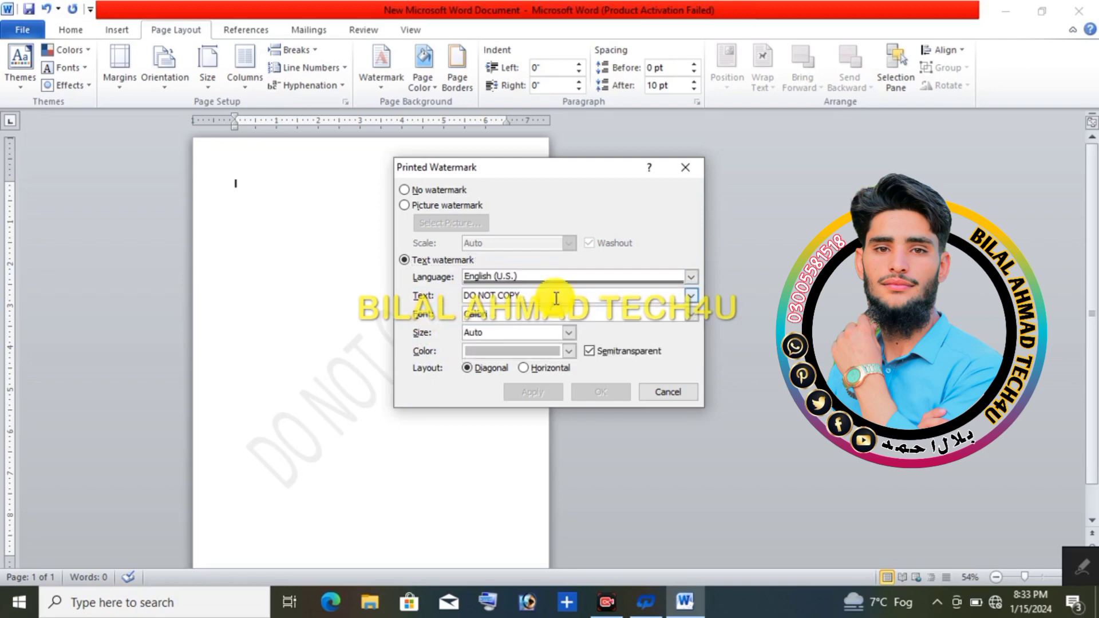
{"action": "key", "text": "BackSpace"}
{"action": "key", "text": "BackSpace"}
{"action": "key", "text": "BackSpace"}
{"action": "key", "text": "BackSpace"}
{"action": "key", "text": "BackSpace"}
{"action": "key", "text": "BackSpace"}
{"action": "key", "text": "BackSpace"}
{"action": "key", "text": "BackSpace"}
{"action": "key", "text": "BackSpace"}
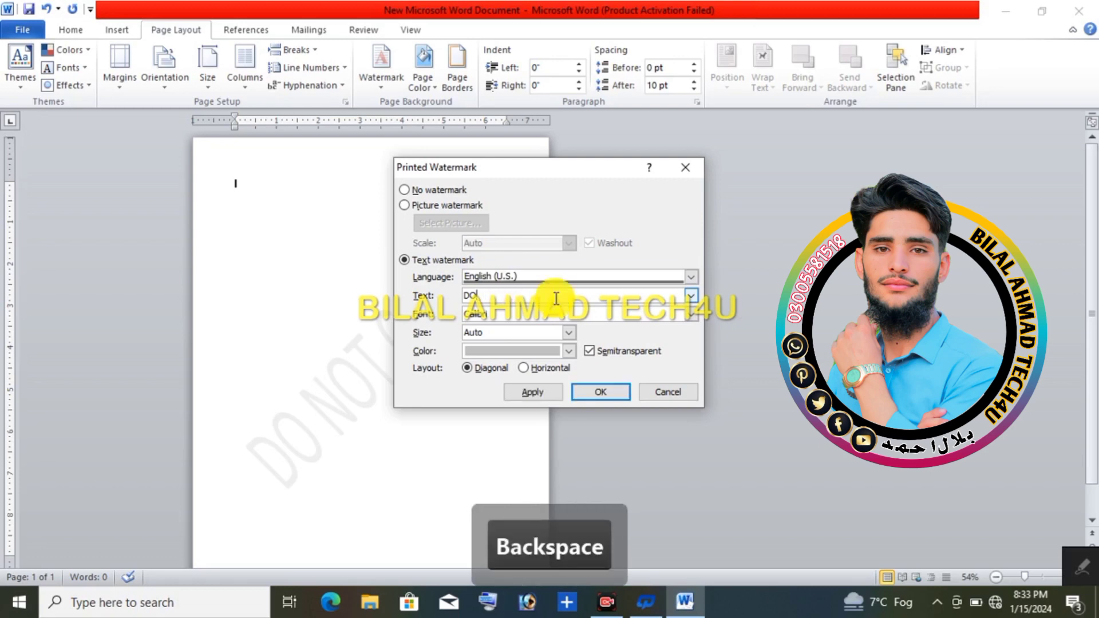
{"action": "key", "text": "BackSpace"}
{"action": "key", "text": "BackSpace"}
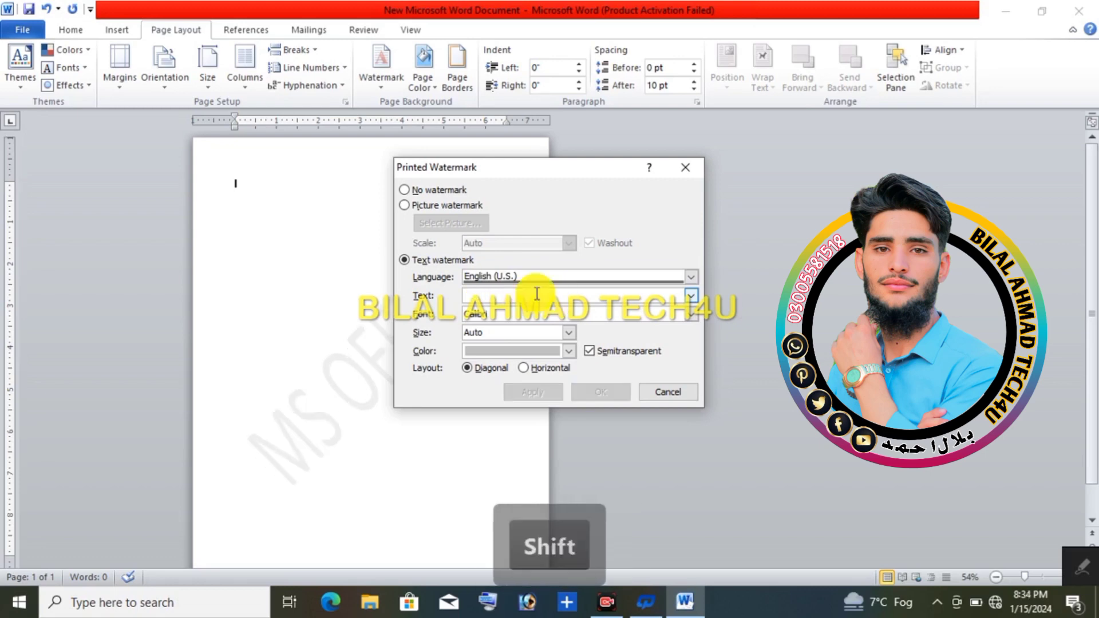
{"action": "type", "text": "MS "}
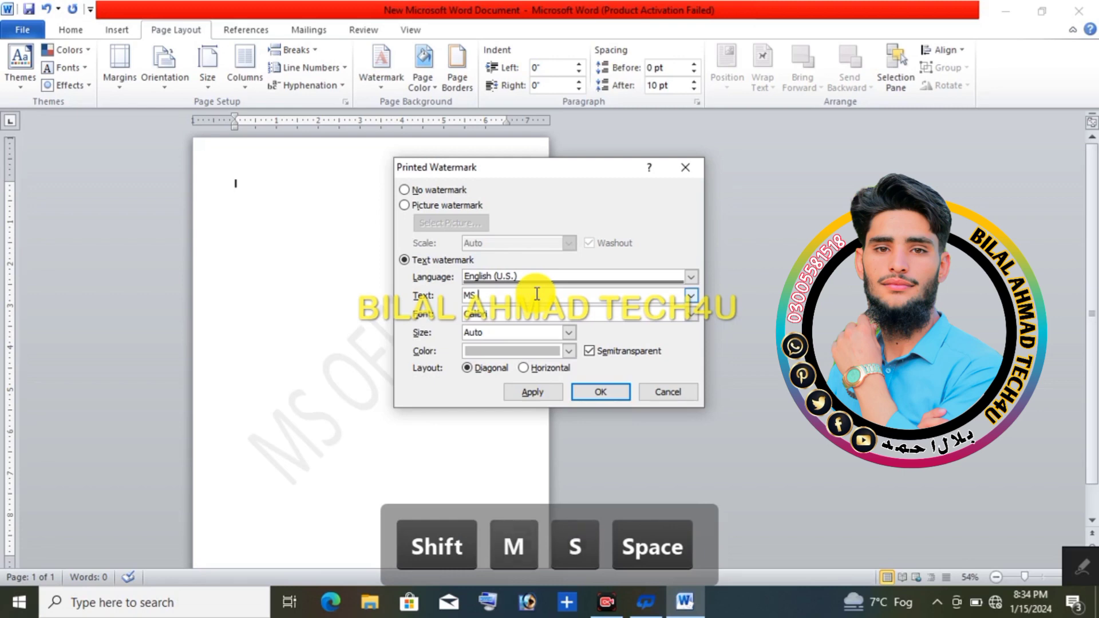
{"action": "type", "text": "WOR"}
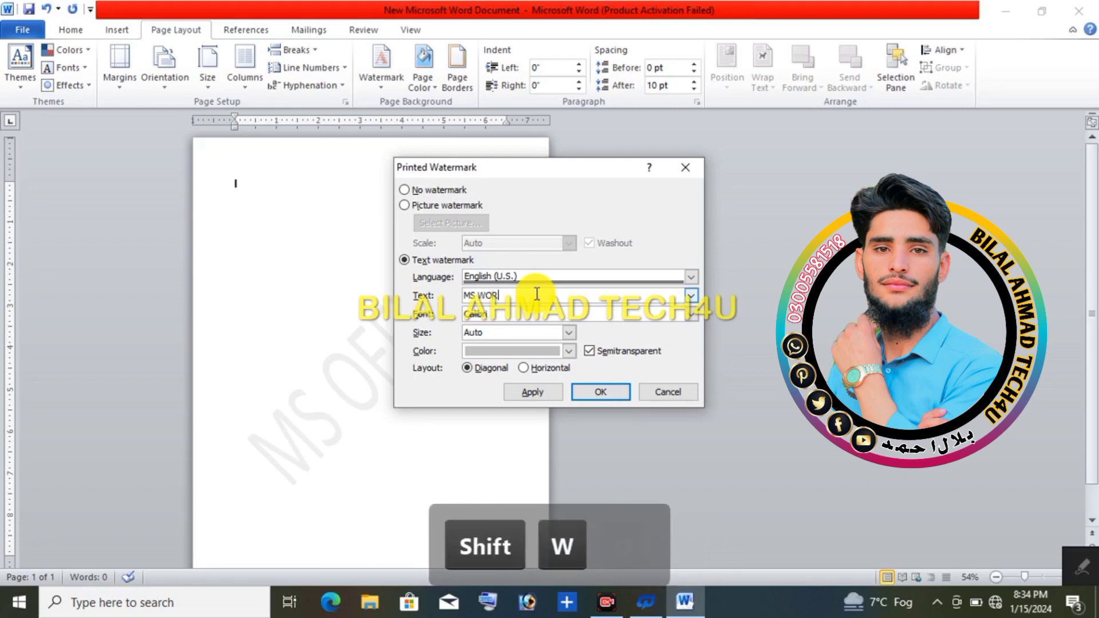
{"action": "type", "text": "D"}
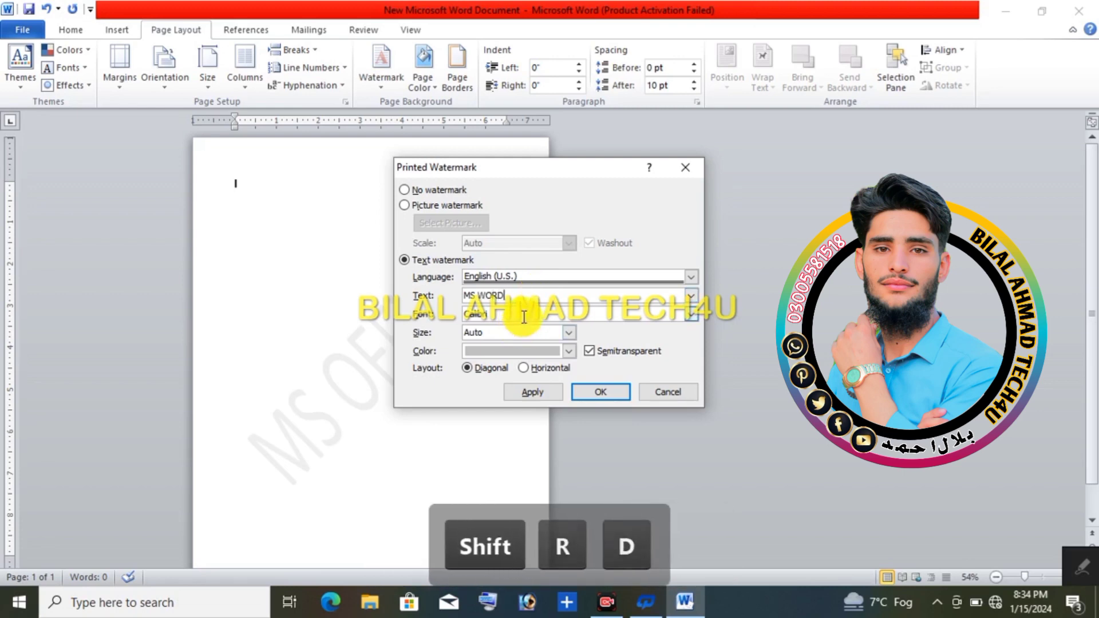
Step: Set the watermark font to Californian FB and keep its size on Auto
{"action": "left_click", "coordinate": [694, 314]}
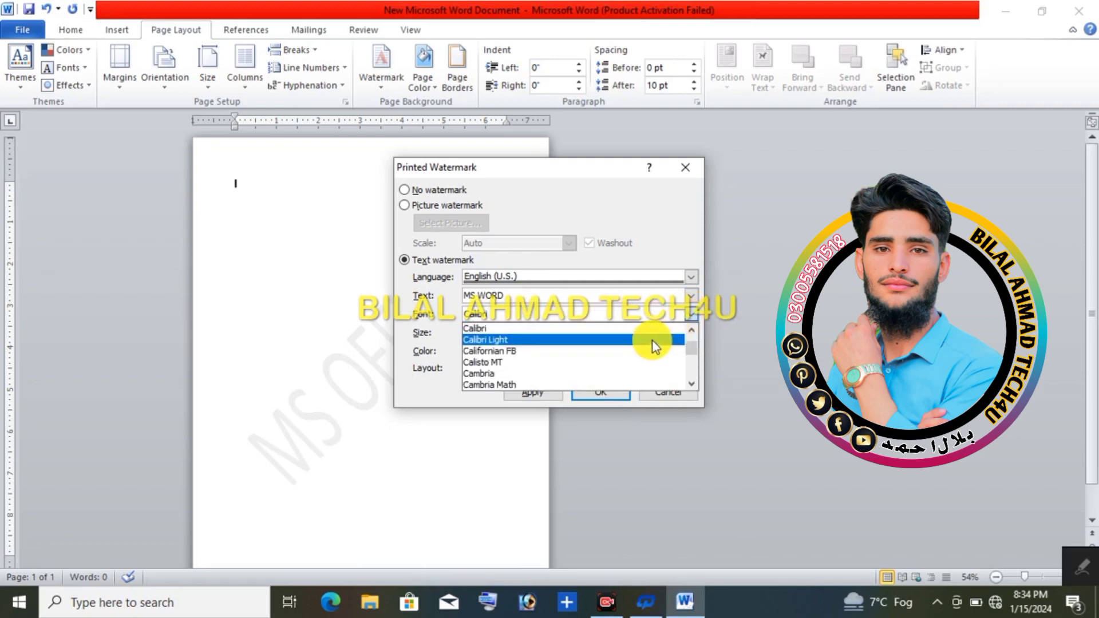
{"action": "left_click", "coordinate": [651, 351]}
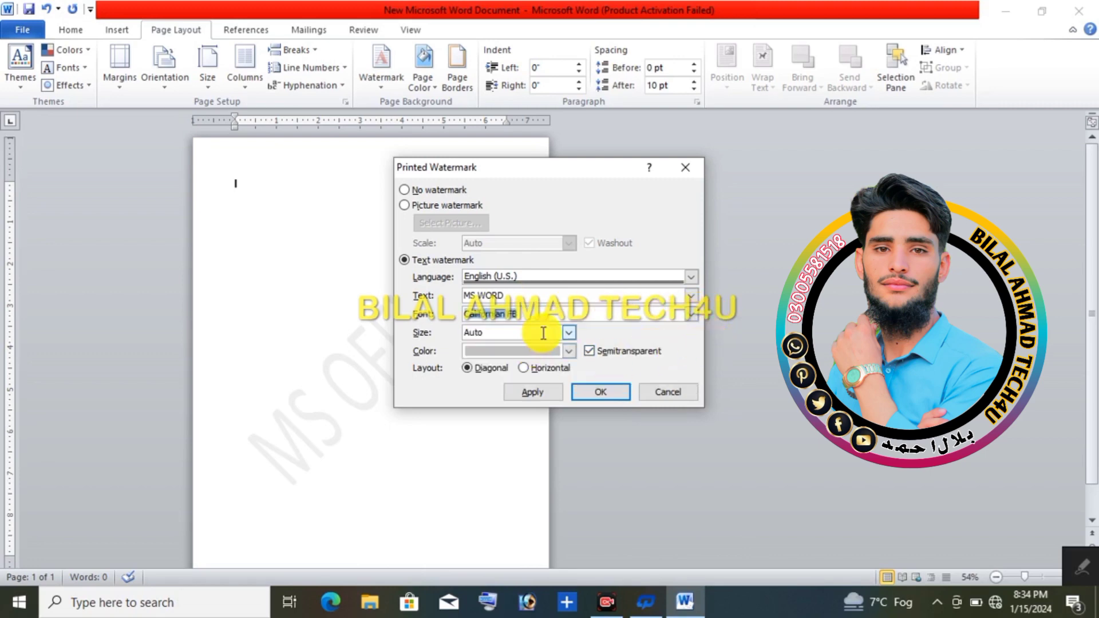
{"action": "left_click", "coordinate": [569, 332]}
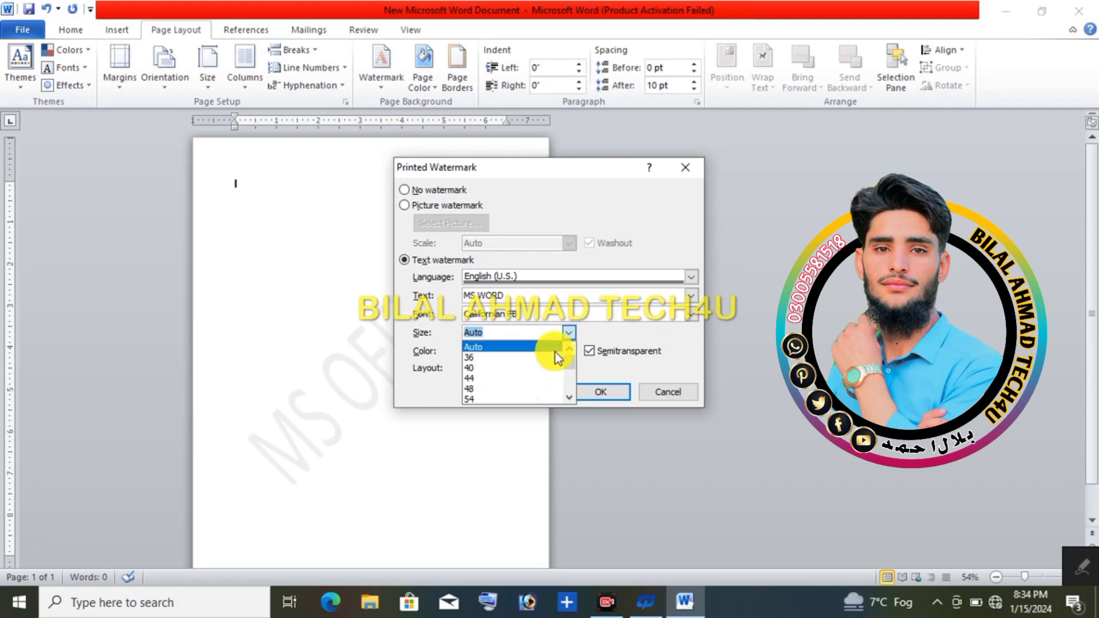
{"action": "left_click", "coordinate": [569, 336]}
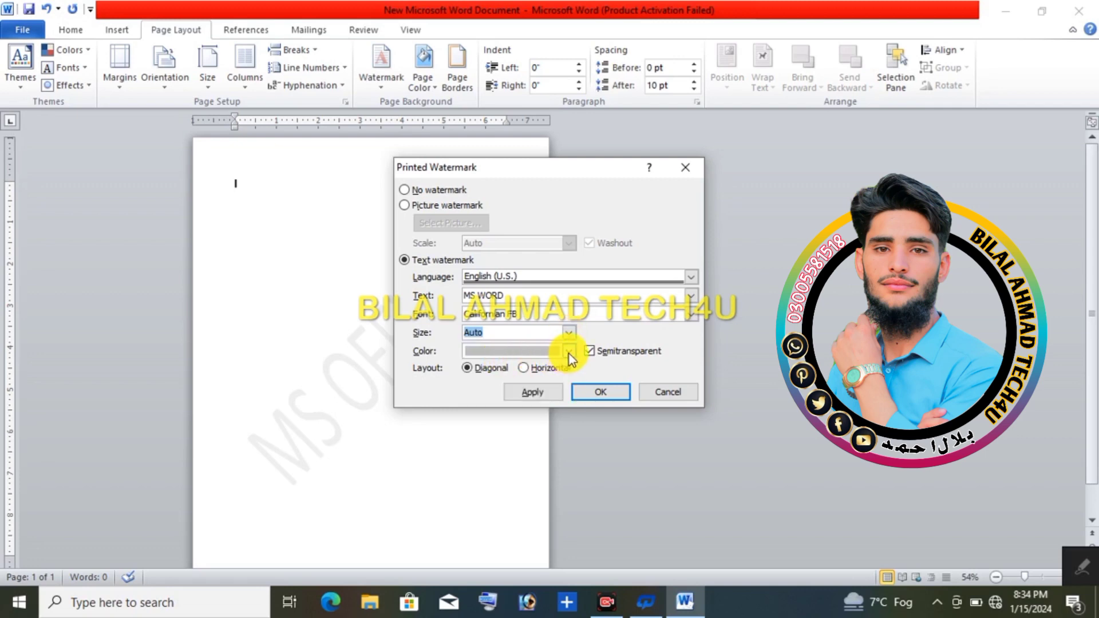
Step: Color the watermark text red, apply it to the page and close the watermark settings
{"action": "left_click", "coordinate": [569, 351]}
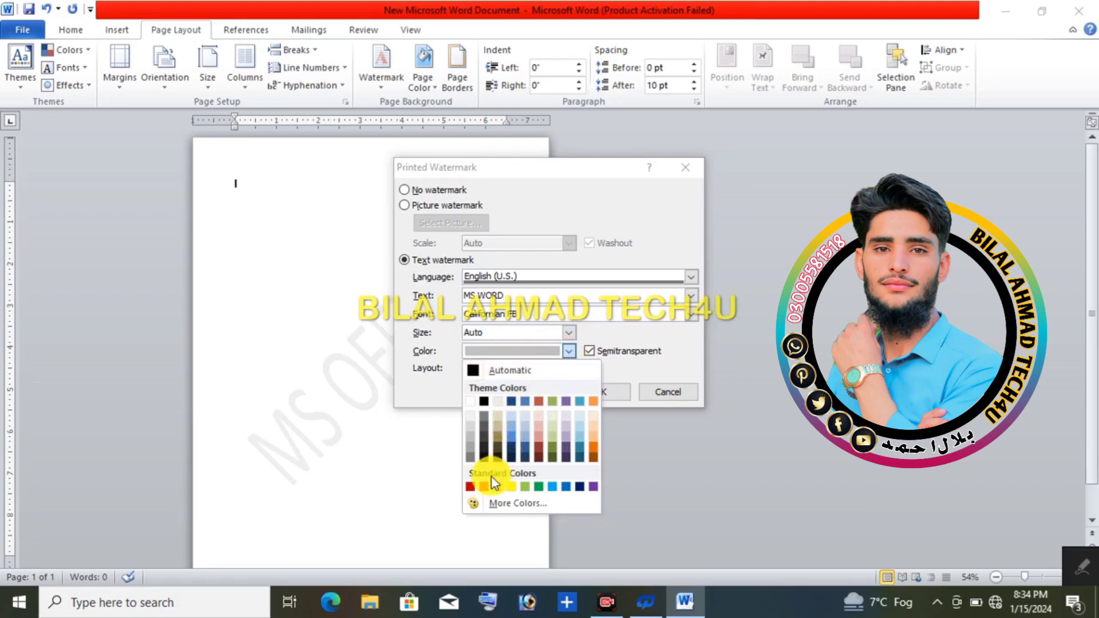
{"action": "left_click", "coordinate": [489, 485]}
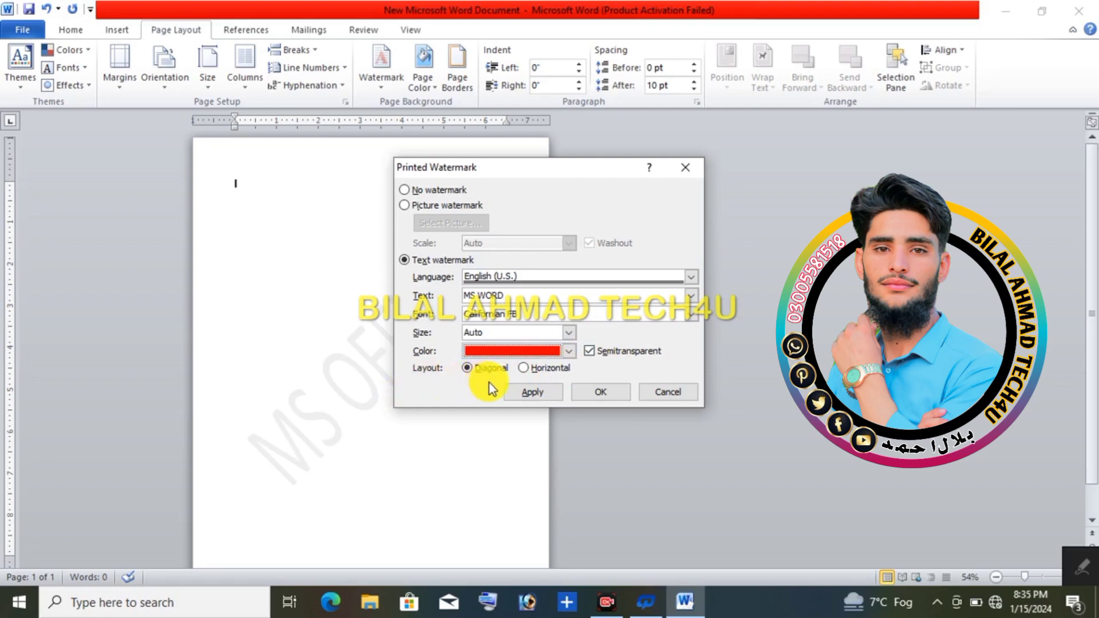
{"action": "left_click", "coordinate": [531, 392]}
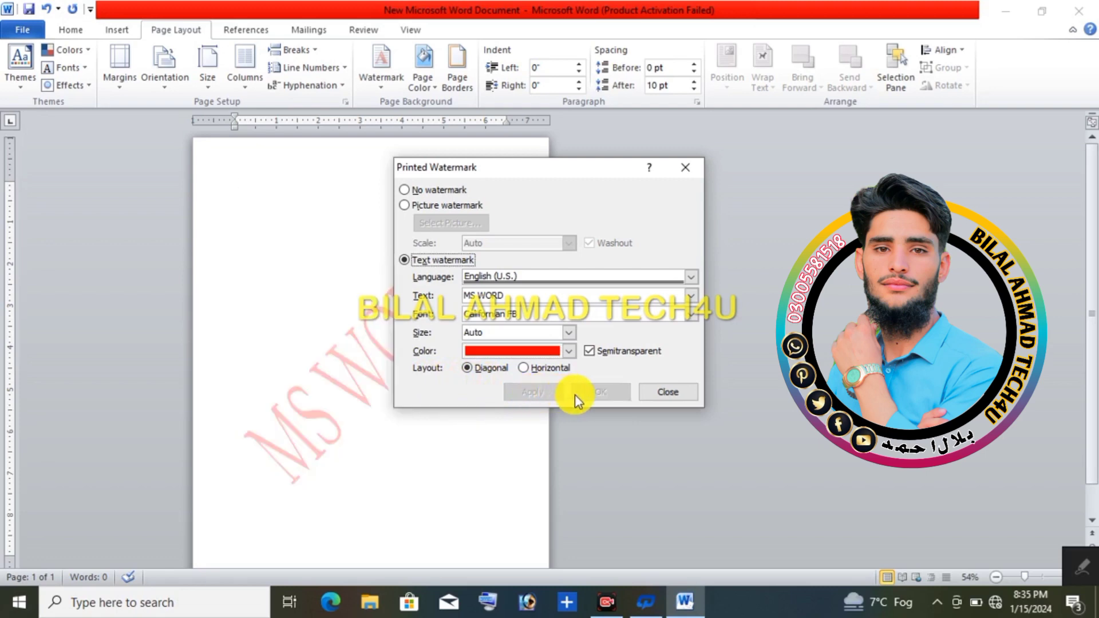
{"action": "left_click", "coordinate": [652, 390]}
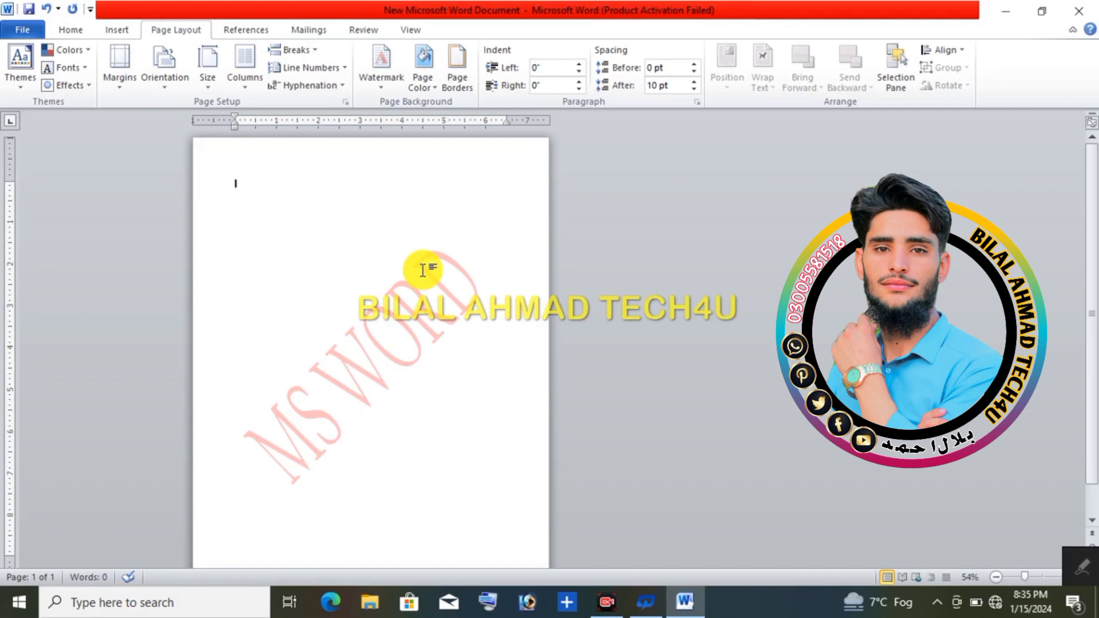
Step: Set the page background color to yellow
{"action": "left_click", "coordinate": [425, 89]}
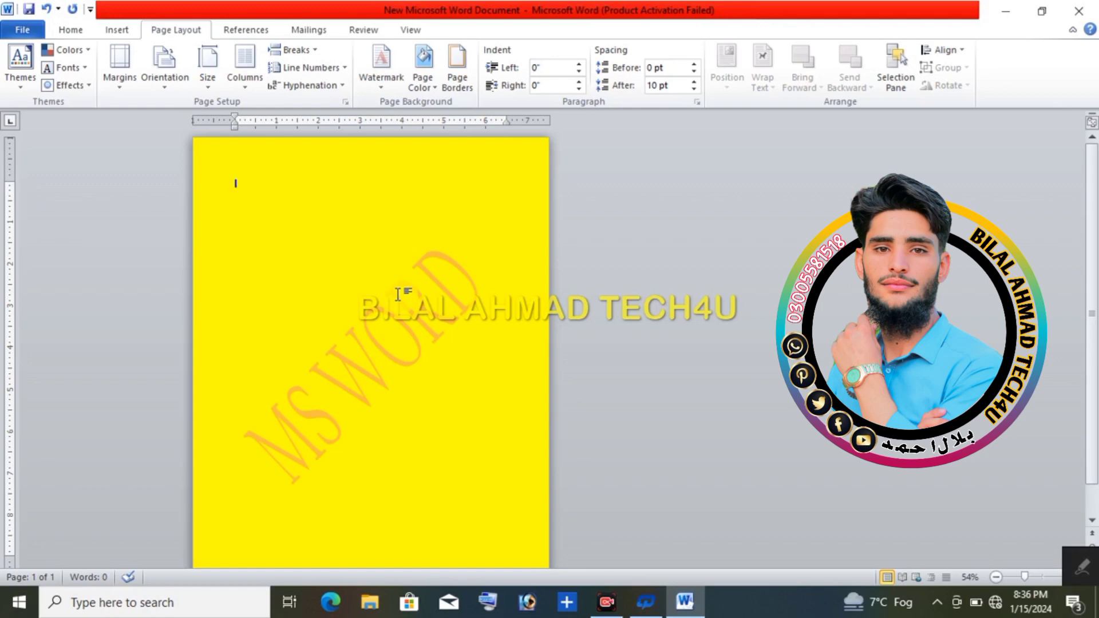
Step: Start setting up a page border for the document and give it the Shadow setting
{"action": "left_click", "coordinate": [458, 86]}
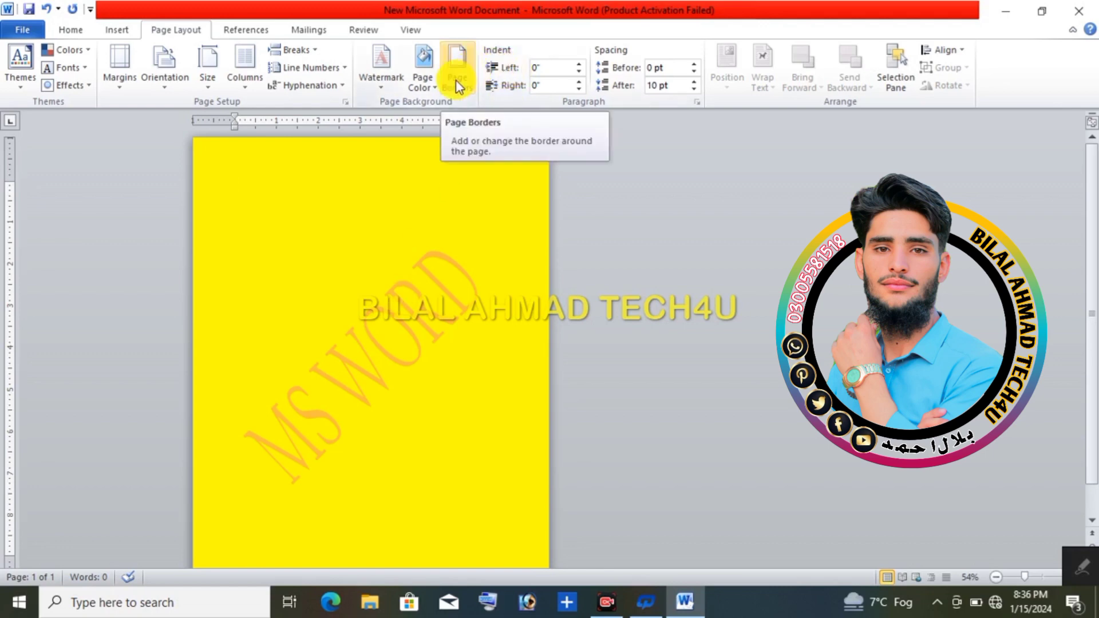
{"action": "left_click", "coordinate": [462, 80]}
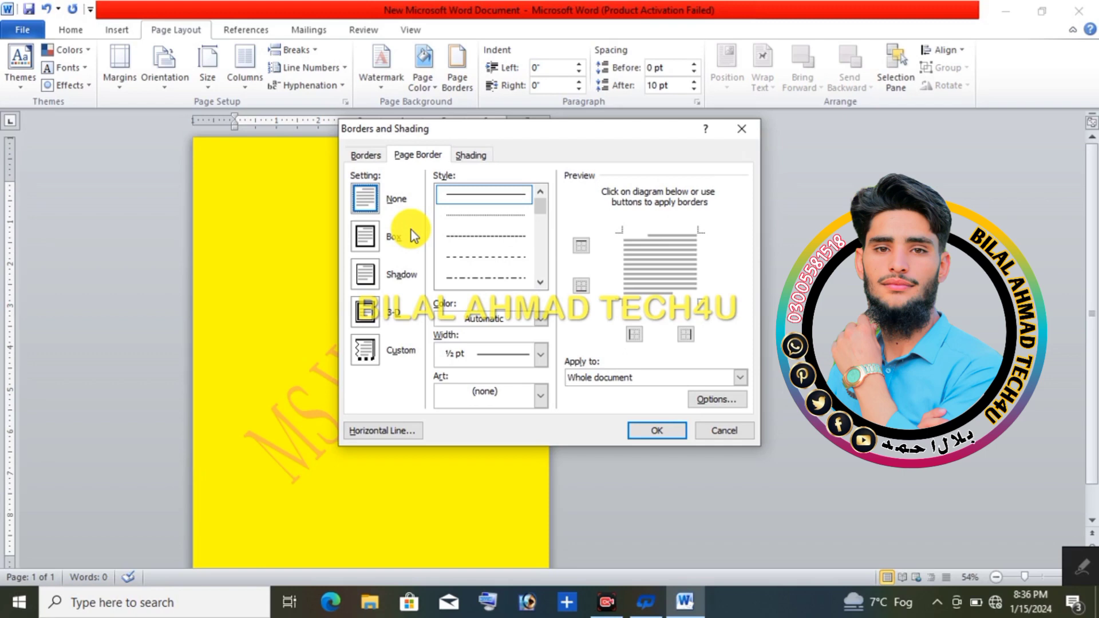
{"action": "left_click", "coordinate": [370, 237]}
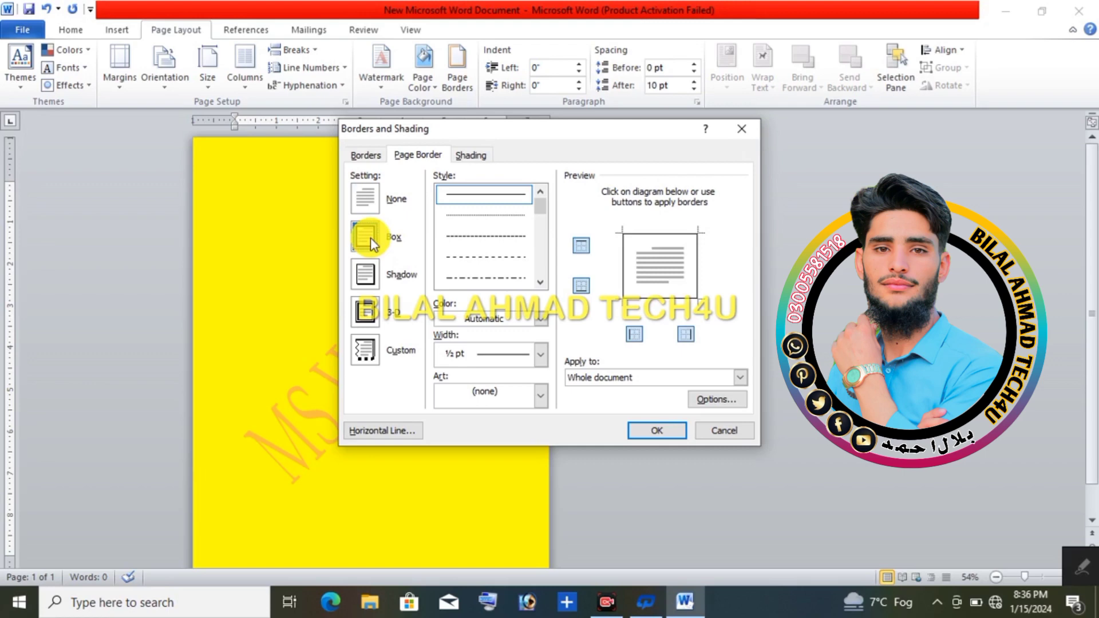
{"action": "left_click", "coordinate": [375, 272]}
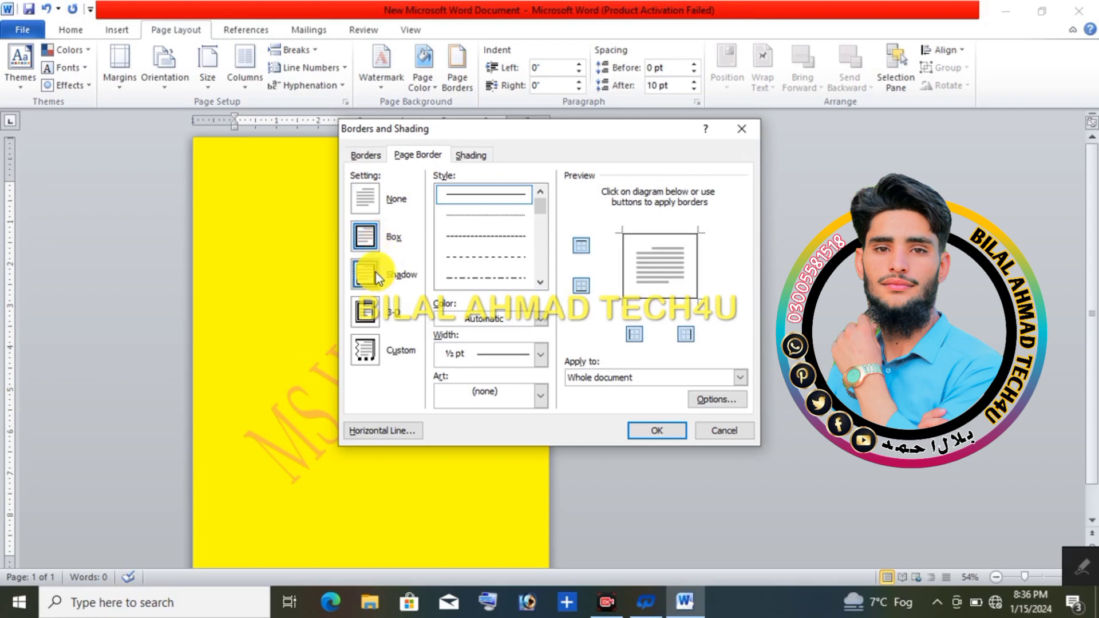
Step: Try several dotted and dashed line styles for the page border, then choose the double-line style
{"action": "left_click", "coordinate": [469, 213]}
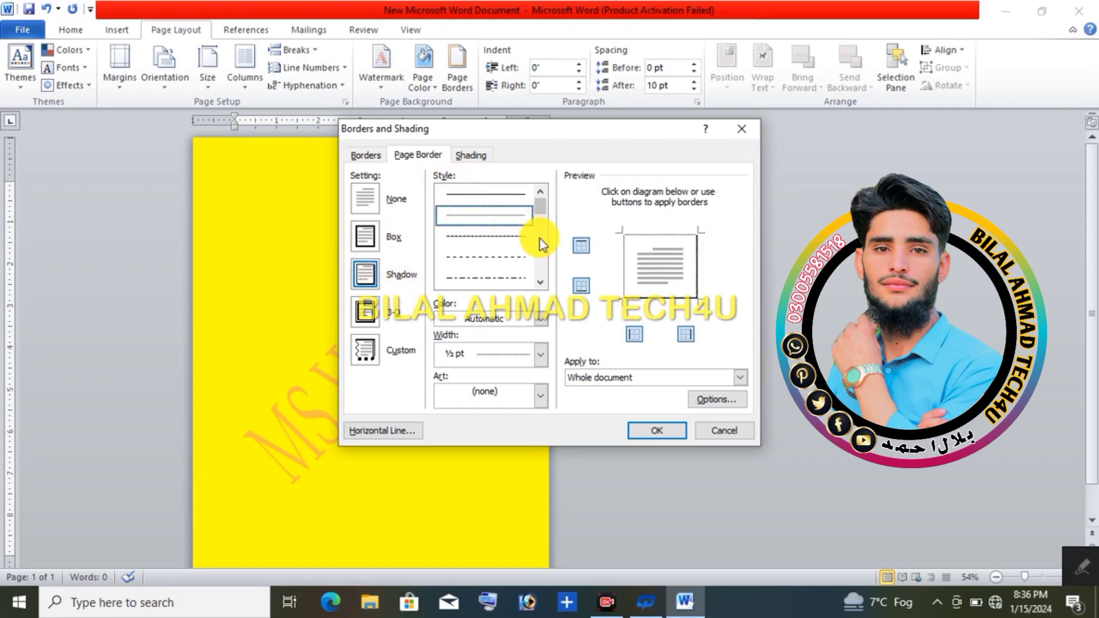
{"action": "left_click", "coordinate": [515, 236]}
{"action": "left_click", "coordinate": [499, 278]}
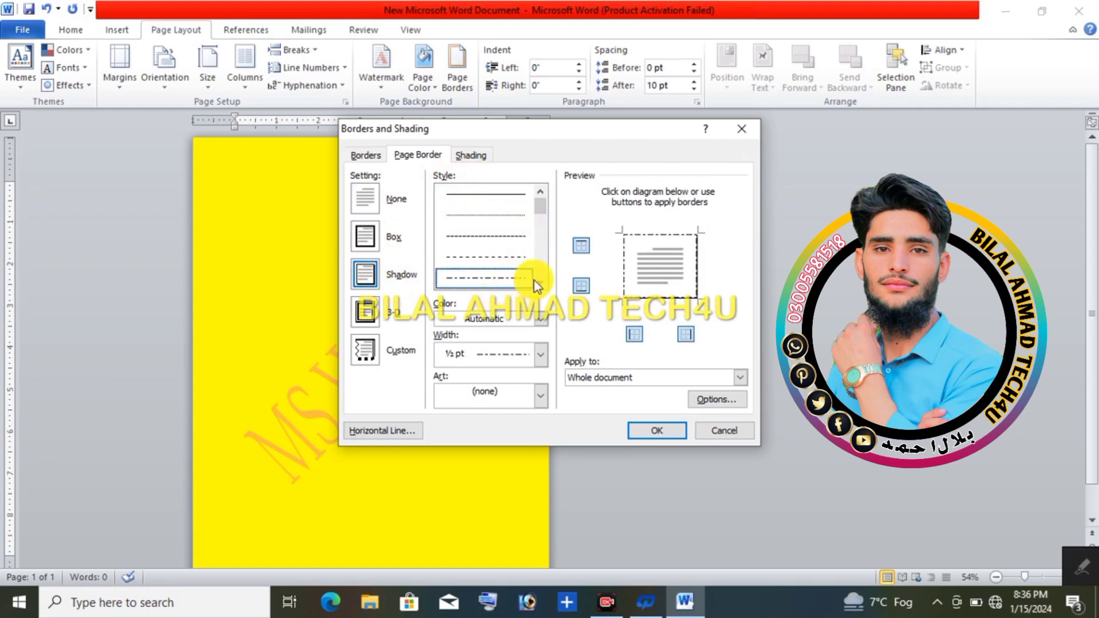
{"action": "left_click", "coordinate": [541, 281]}
{"action": "left_click", "coordinate": [540, 282]}
{"action": "left_click", "coordinate": [517, 277]}
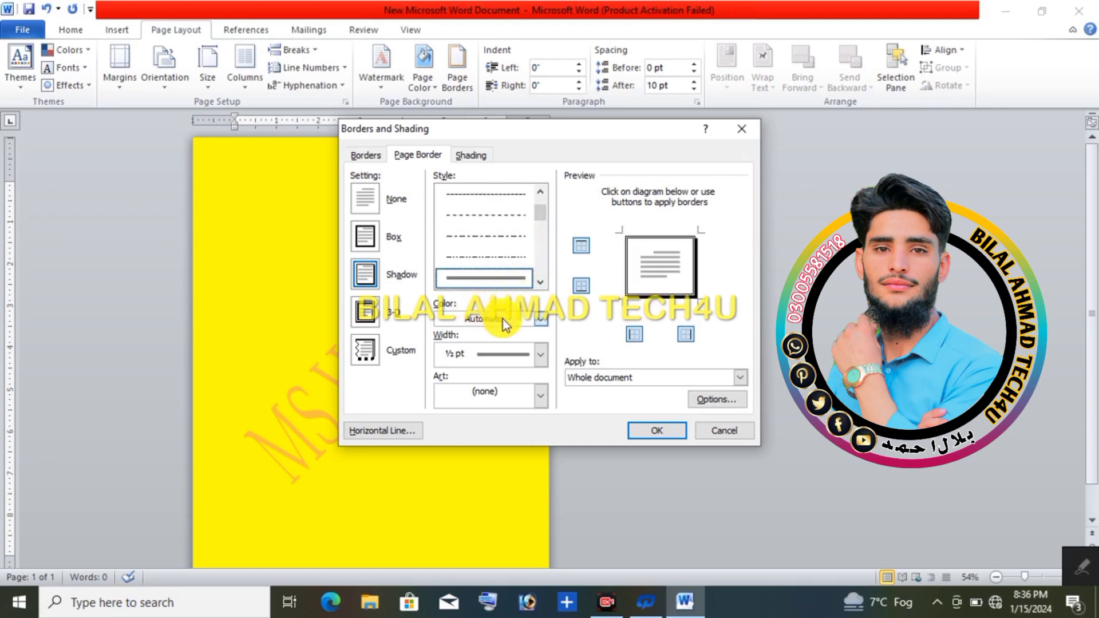
Step: Color the page border red, keep its width at ½ pt and apply it to the whole document
{"action": "left_click", "coordinate": [542, 318]}
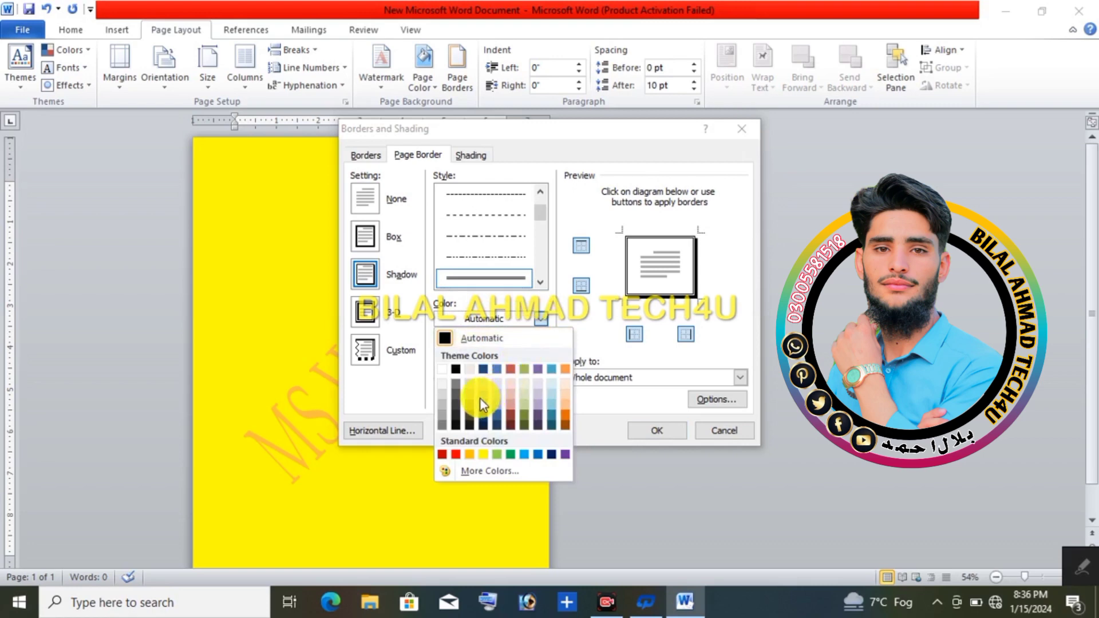
{"action": "left_click", "coordinate": [456, 454]}
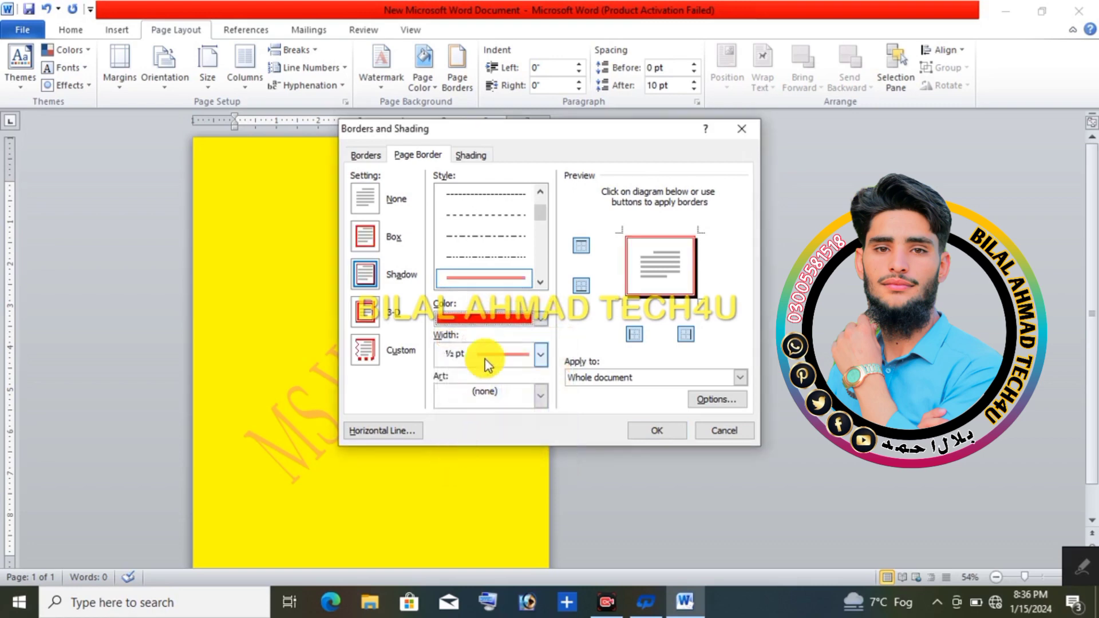
{"action": "left_click", "coordinate": [542, 355]}
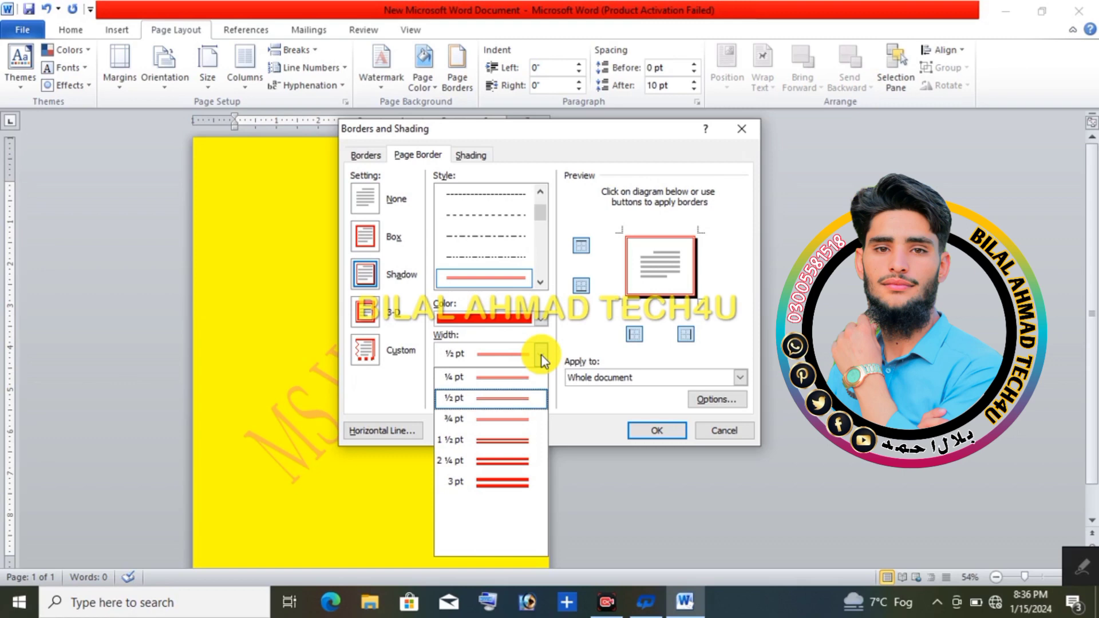
{"action": "left_click", "coordinate": [542, 356]}
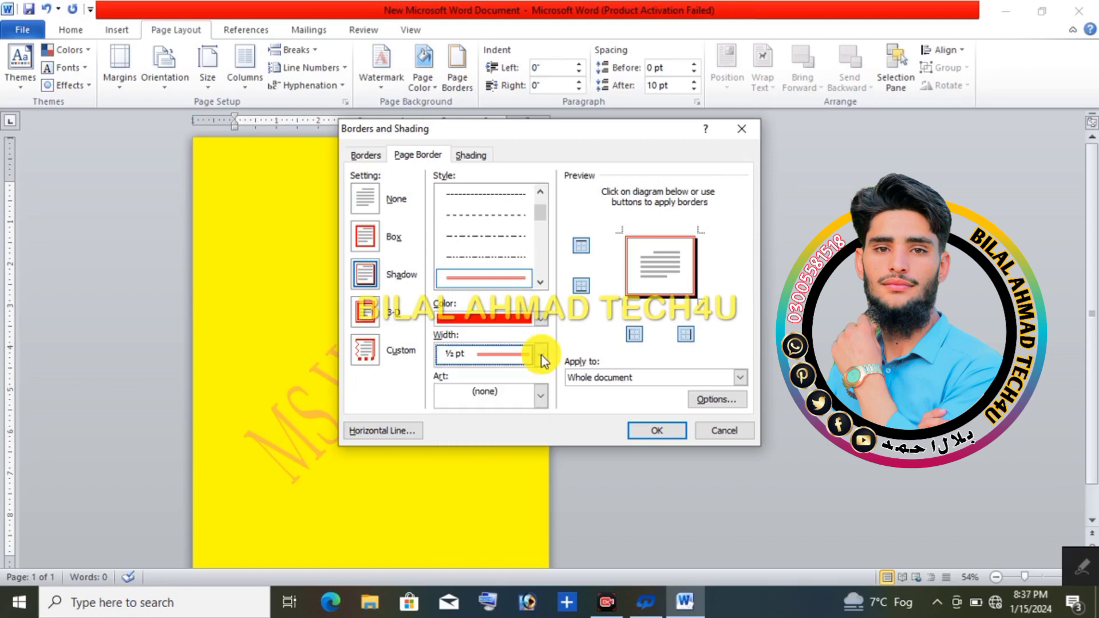
{"action": "left_click", "coordinate": [641, 437]}
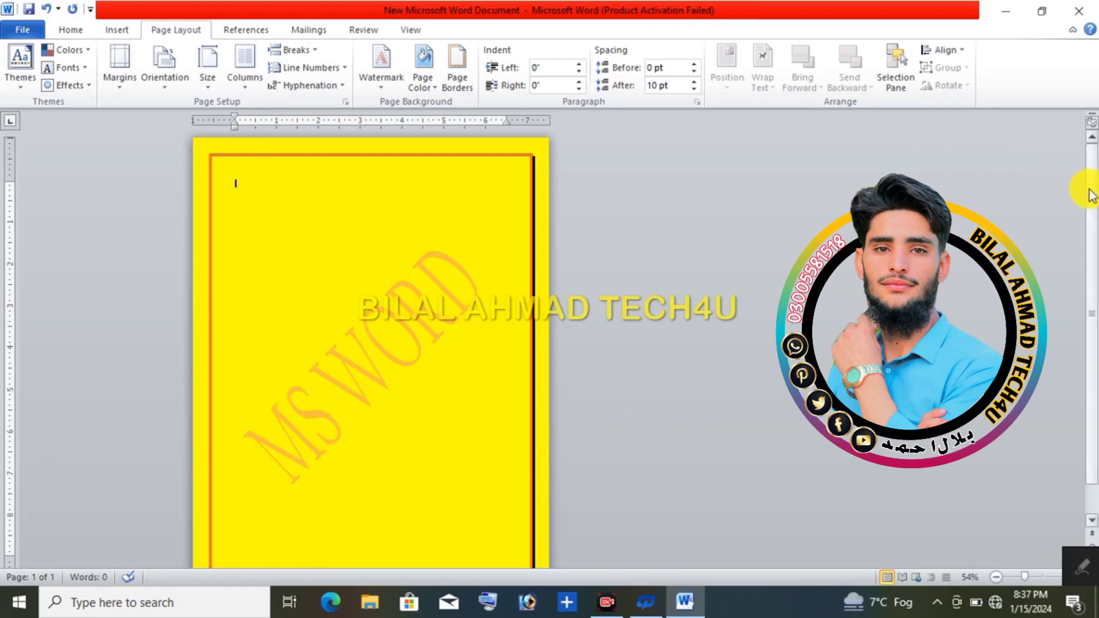
{"action": "mouse_move", "coordinate": [1091, 195]}
{"action": "left_mouse_down"}
{"action": "mouse_move", "coordinate": [1089, 216]}
{"action": "mouse_move", "coordinate": [1090, 206]}
{"action": "left_mouse_up"}
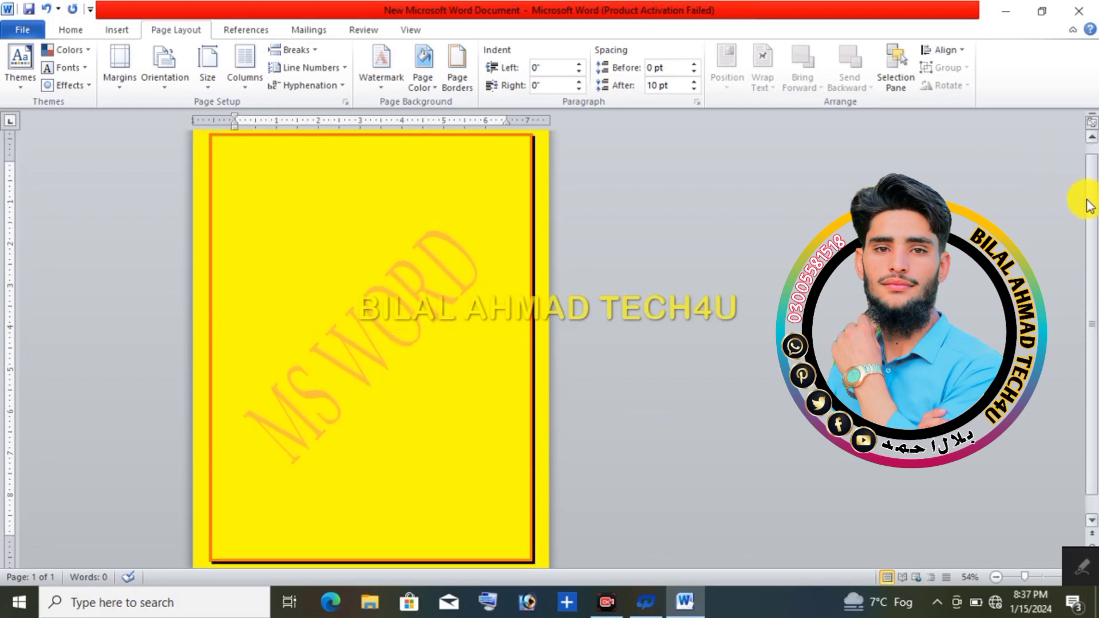